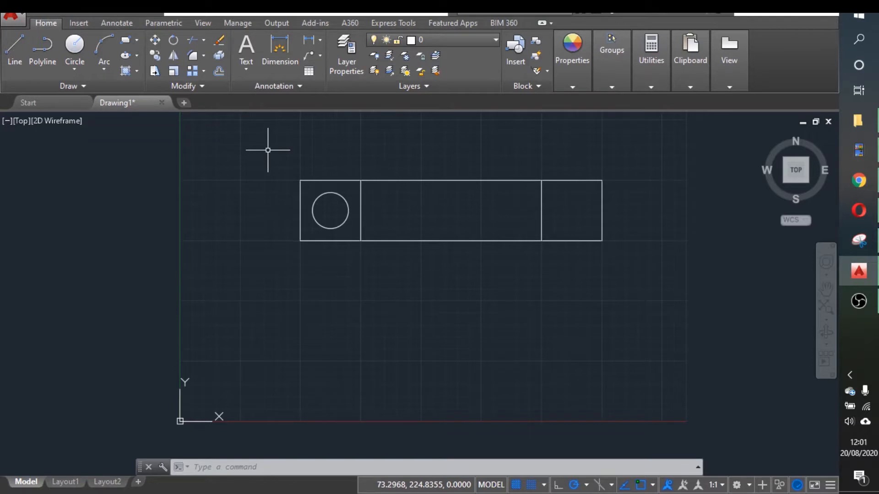
# Step: Copy the whole rectangular figure with its circle 100 units straight down, using its lower-left corner as base point
pyautogui.write('COPy')
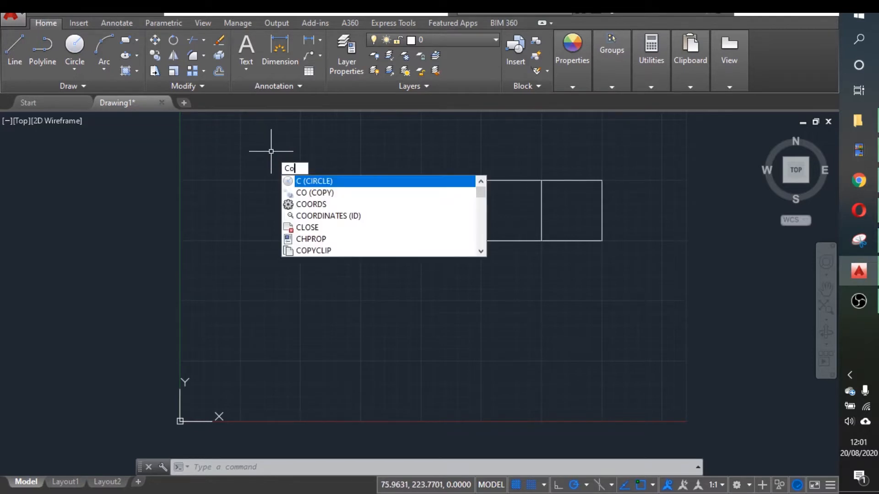
pyautogui.press('Return')
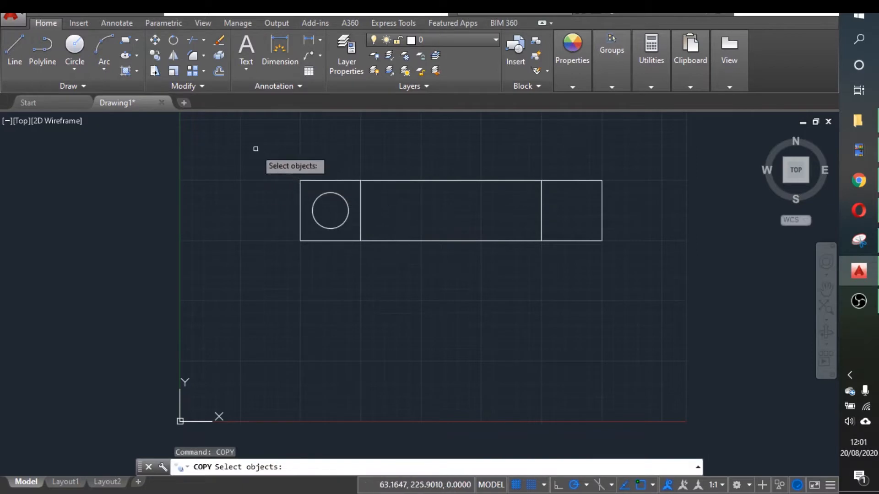
pyautogui.click(266, 152)
pyautogui.moveTo(265, 151)
pyautogui.mouseDown()
pyautogui.moveTo(358, 290)
pyautogui.moveTo(589, 277)
pyautogui.moveTo(647, 205)
pyautogui.moveTo(633, 166)
pyautogui.mouseUp()
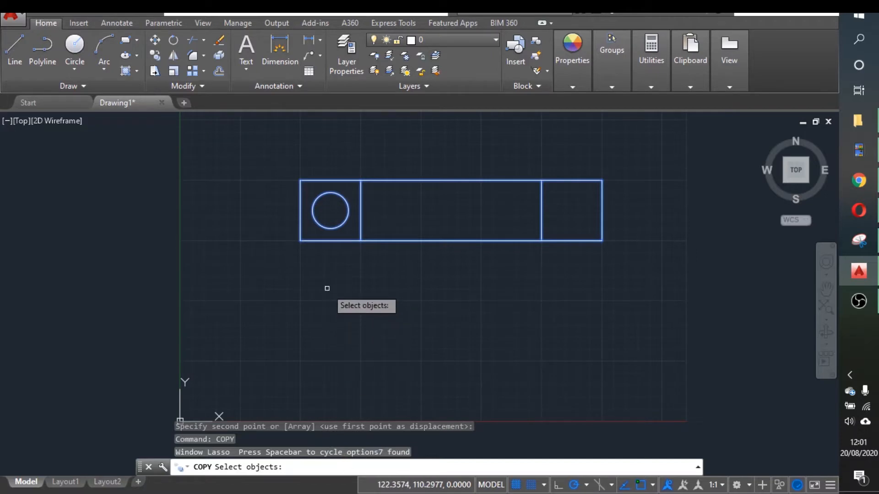
pyautogui.press('Return')
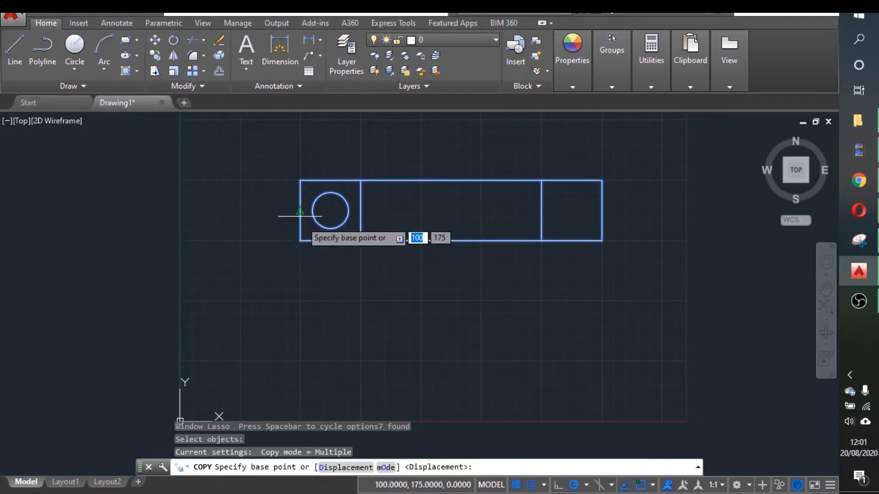
pyautogui.click(300, 240)
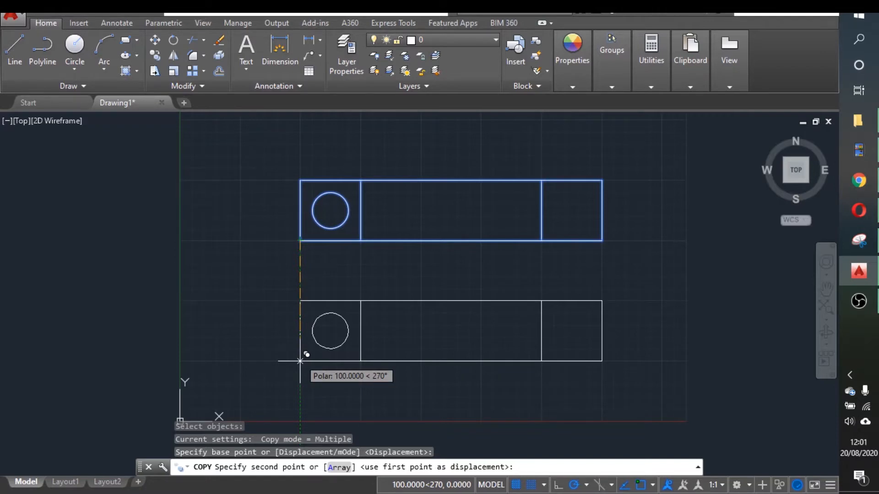
pyautogui.click(299, 361)
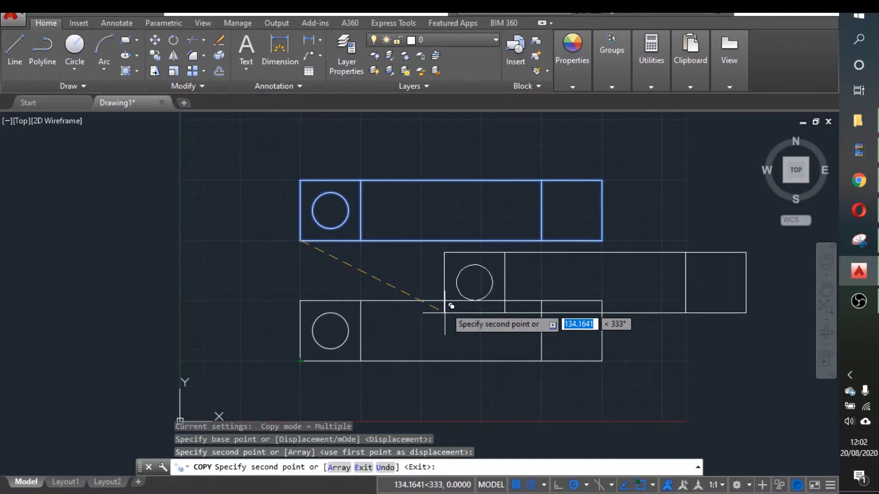
pyautogui.press('Return')
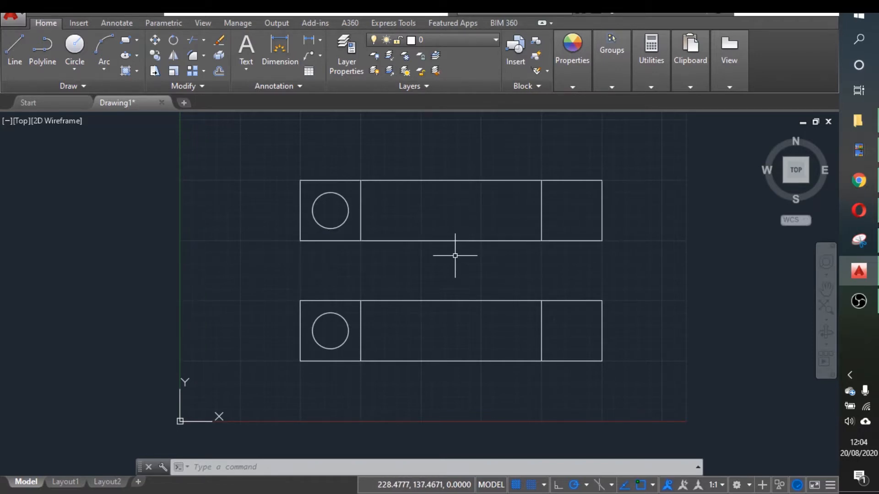
# Step: Mirror the upper figure's circle across the vertical line through the midpoint of its long top edge, keeping the source circle
pyautogui.write('mir')
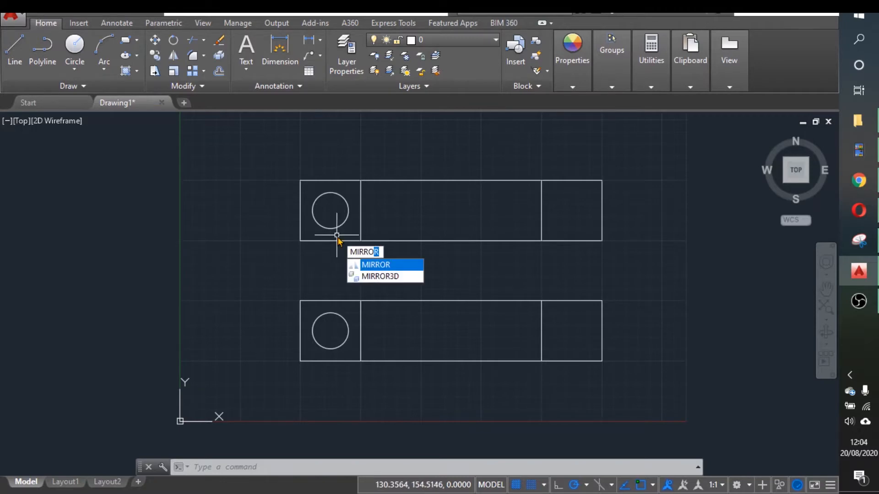
pyautogui.press('Return')
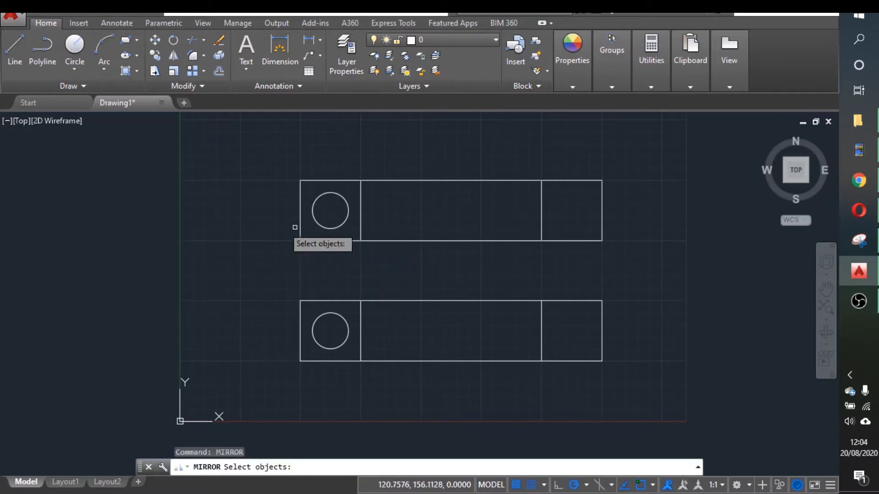
pyautogui.click(320, 223)
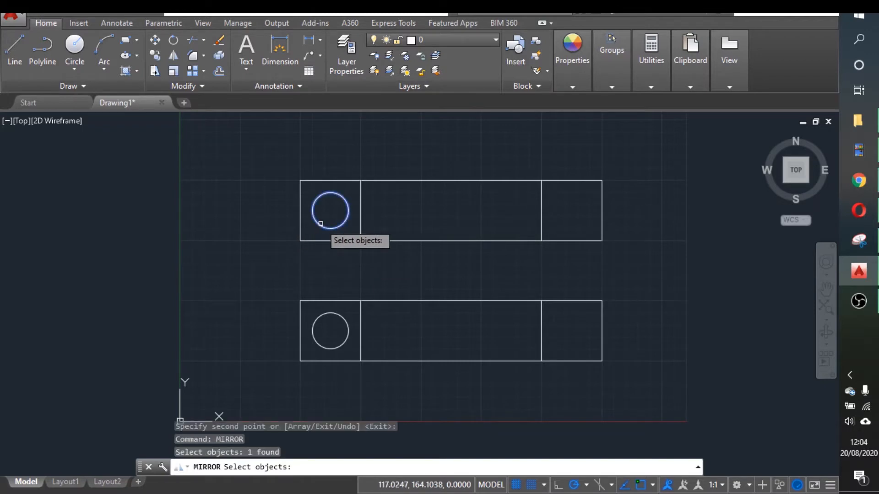
pyautogui.press('Return')
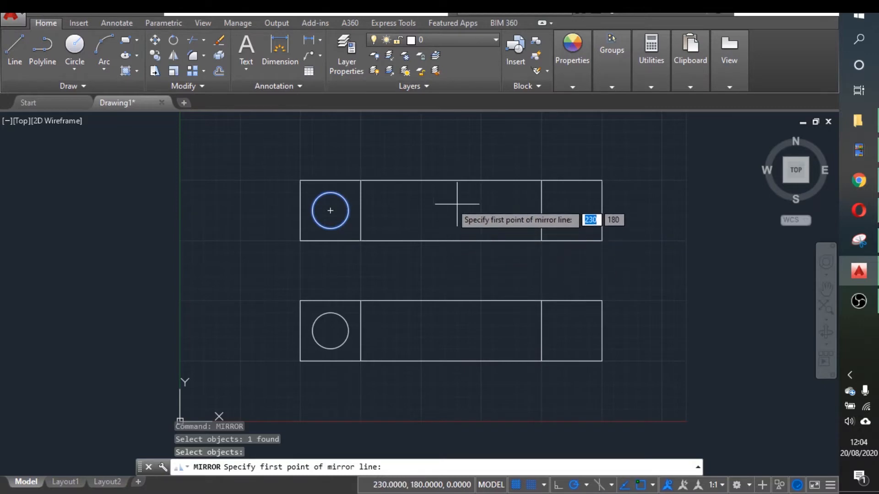
pyautogui.click(450, 180)
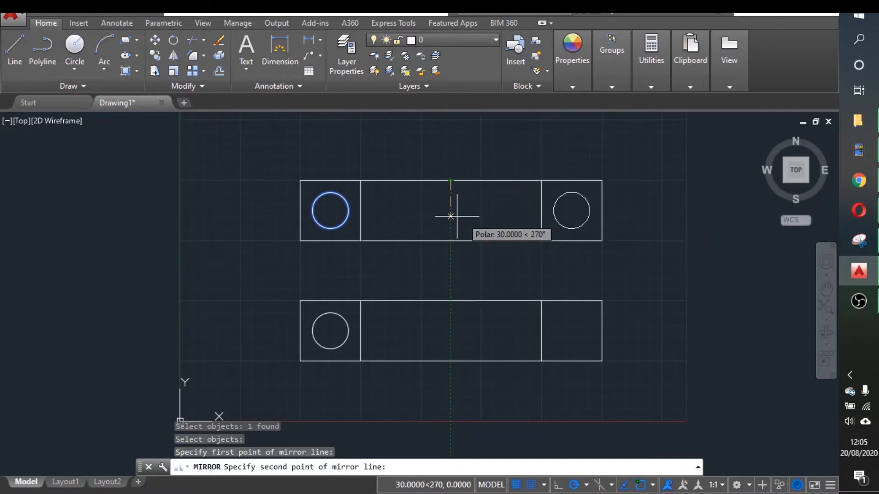
pyautogui.click(456, 216)
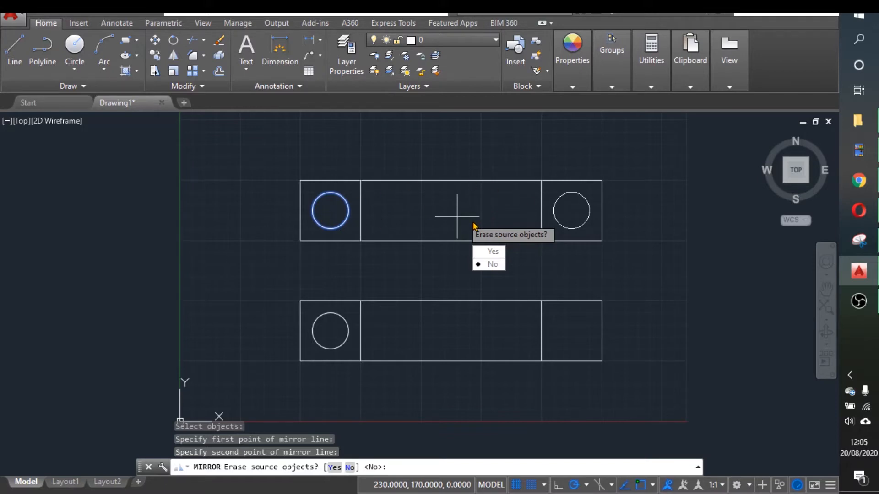
pyautogui.write('n')
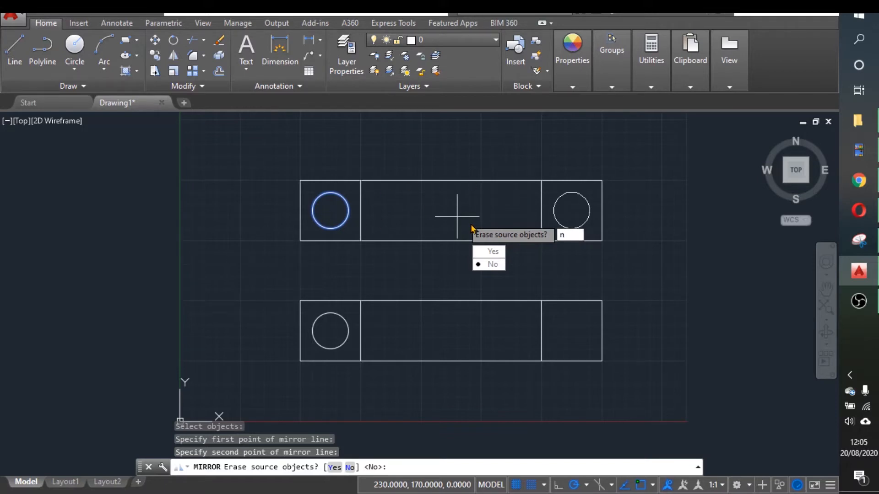
pyautogui.press('Return')
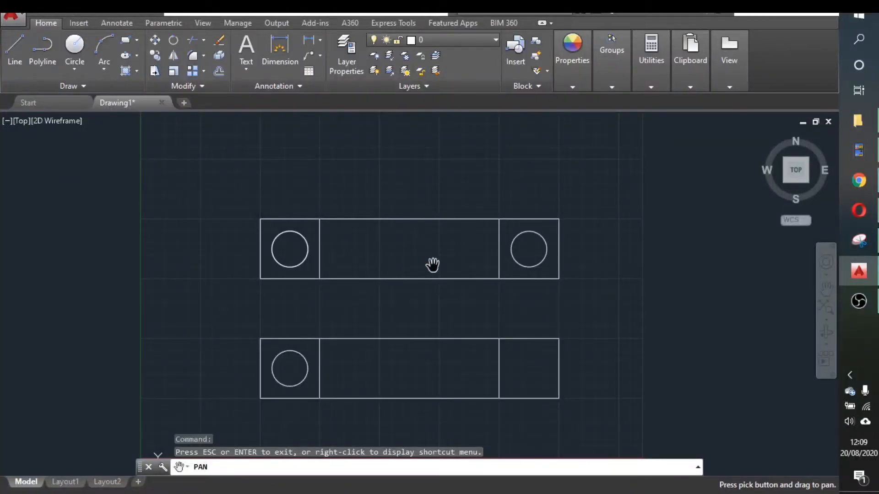
# Step: Copy the upper figure with both circles 80 units straight up, using its upper-right corner as base point
pyautogui.press('Escape')
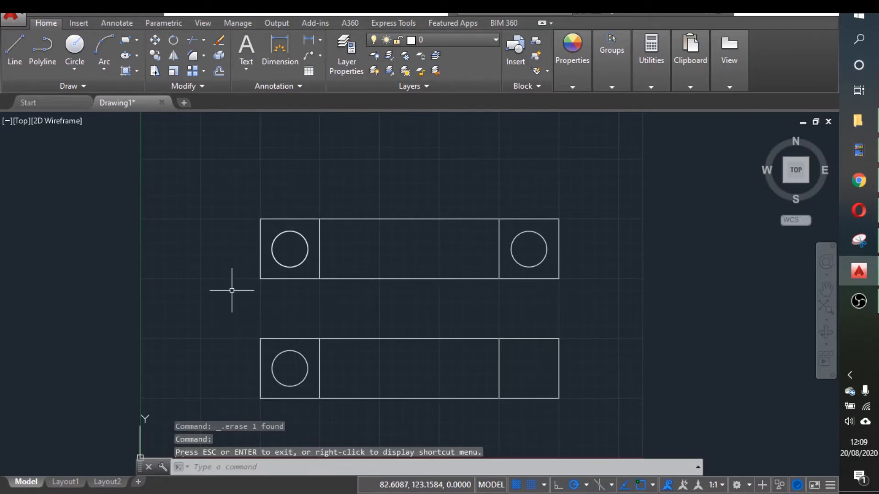
pyautogui.write('cop')
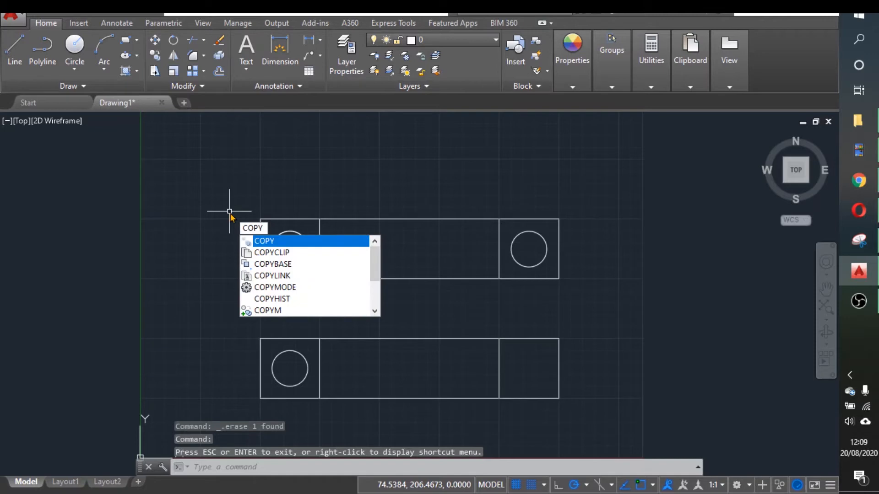
pyautogui.press('Return')
pyautogui.moveTo(242, 202)
pyautogui.mouseDown()
pyautogui.moveTo(323, 295)
pyautogui.moveTo(522, 296)
pyautogui.moveTo(572, 255)
pyautogui.moveTo(574, 204)
pyautogui.moveTo(545, 190)
pyautogui.moveTo(516, 199)
pyautogui.mouseUp()
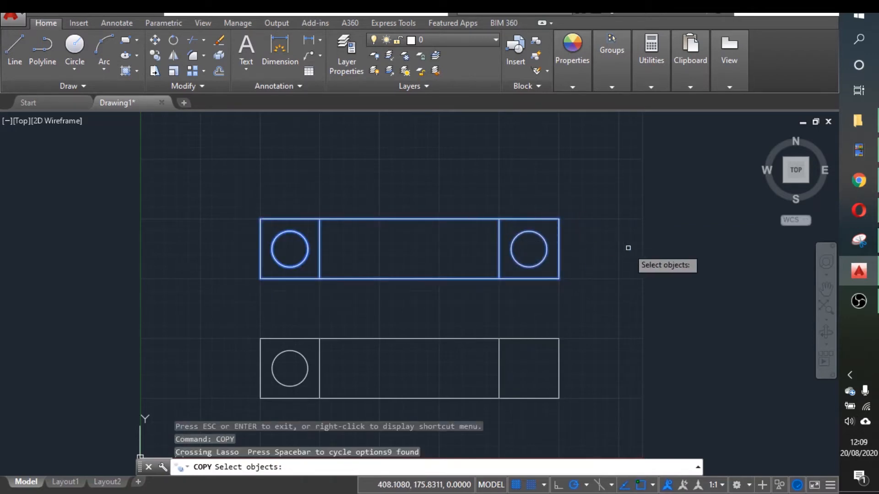
pyautogui.press('Return')
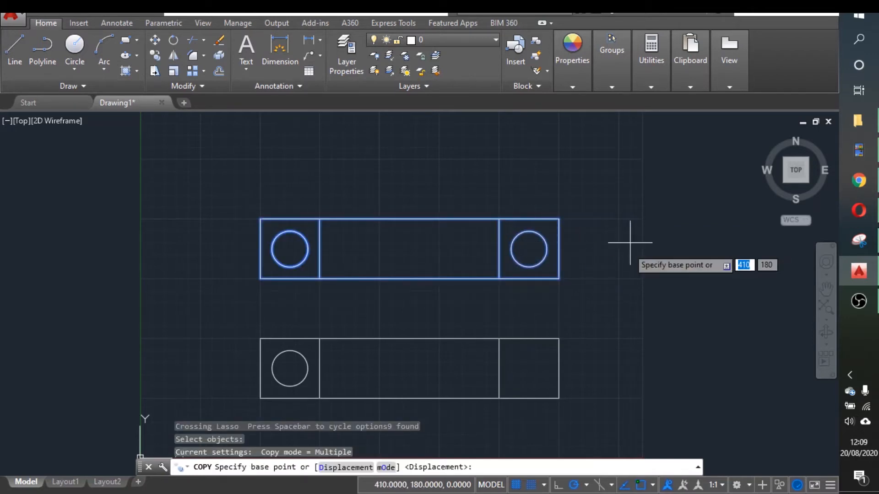
pyautogui.click(559, 220)
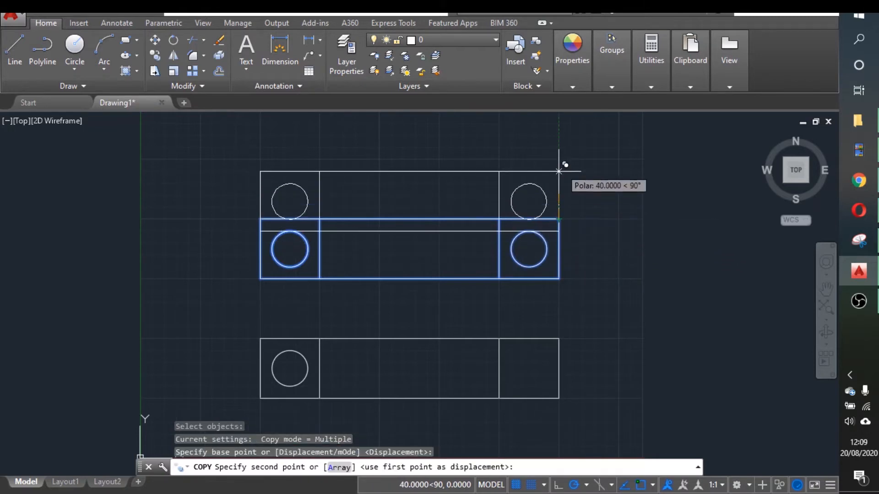
pyautogui.click(559, 122)
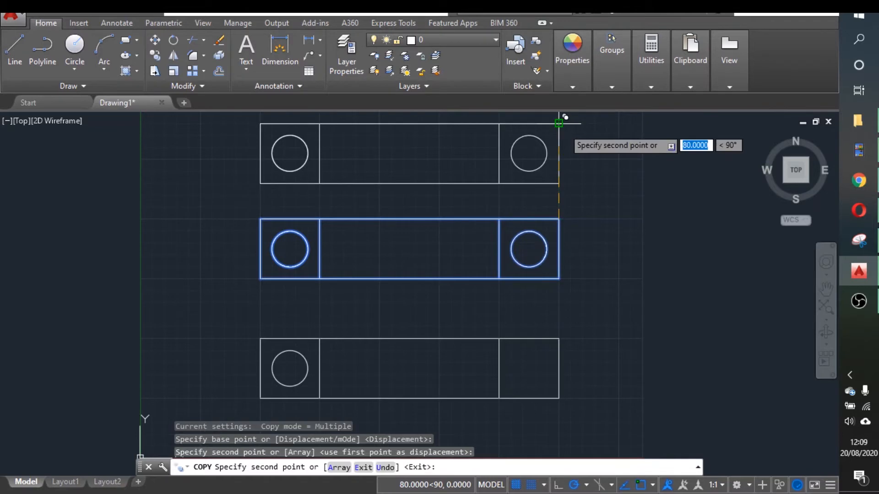
pyautogui.press('Return')
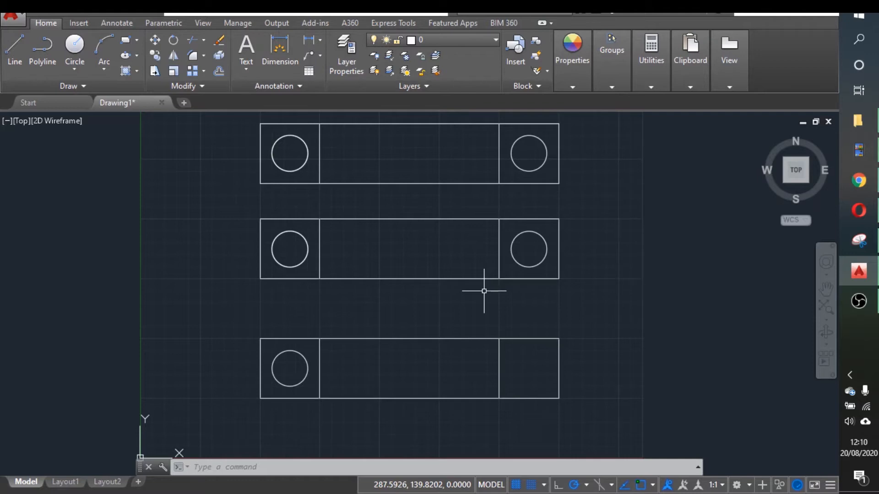
# Step: Trim the middle figure's top and bottom edges between its two inner vertical lines, using those lines as cutting edges
pyautogui.write('trim')
pyautogui.press('Return')
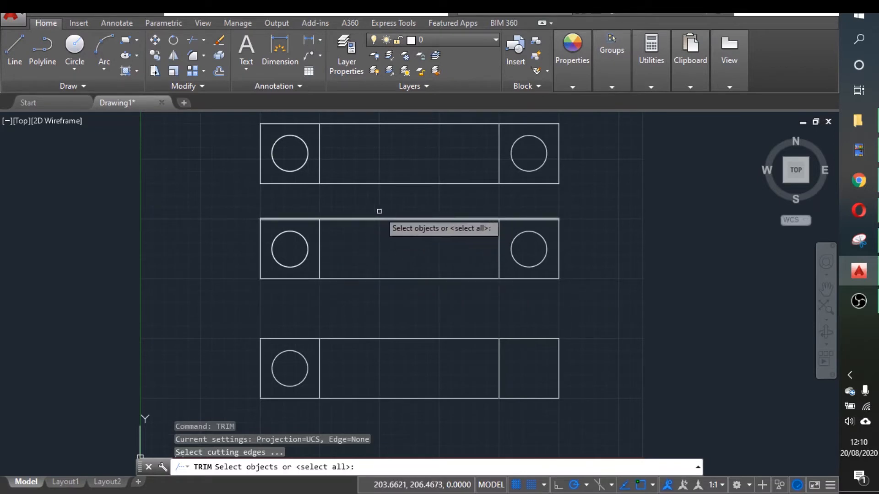
pyautogui.click(320, 243)
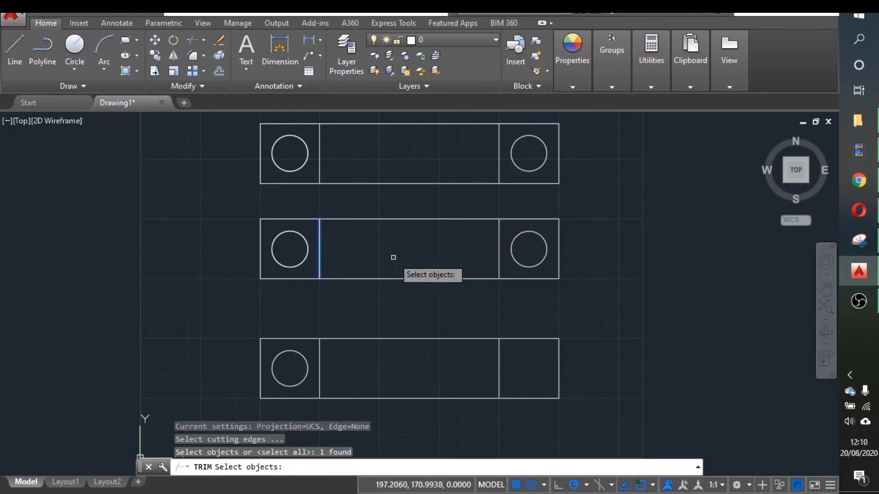
pyautogui.click(498, 237)
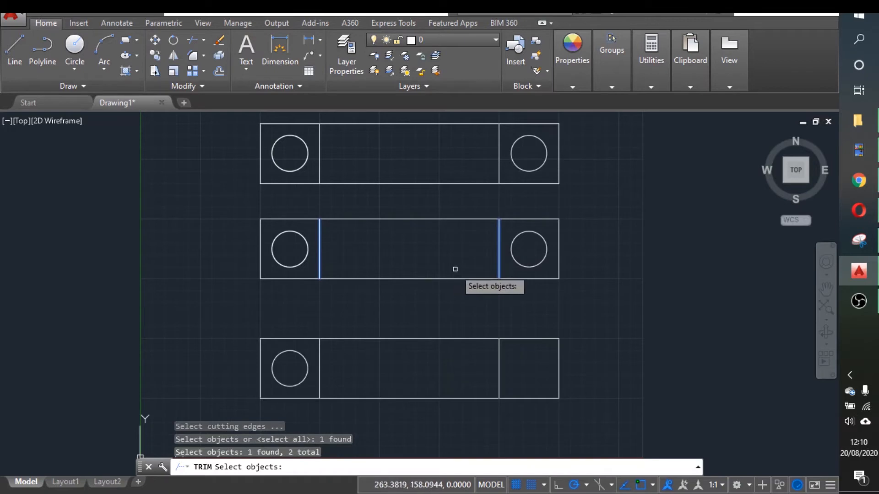
pyautogui.press('Return')
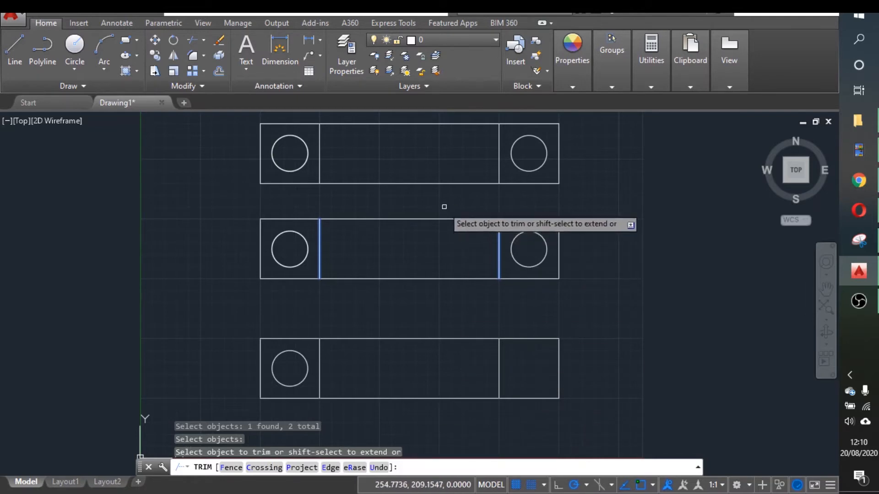
pyautogui.click(402, 218)
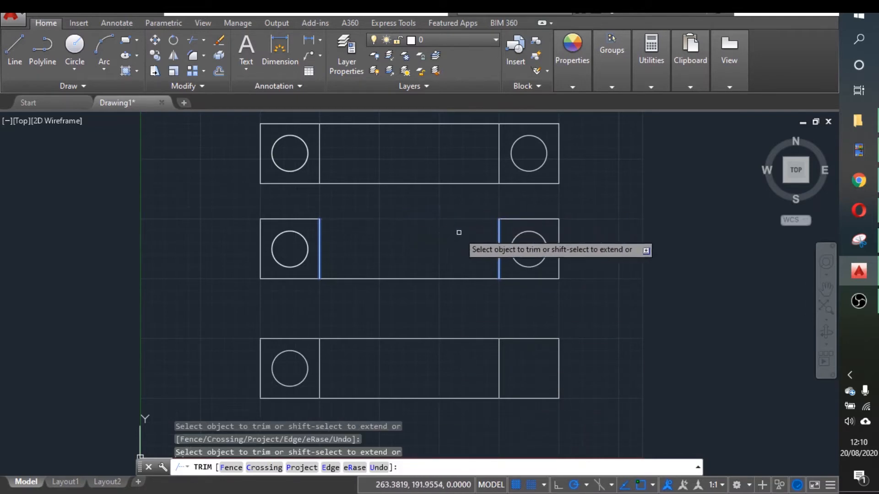
pyautogui.click(393, 279)
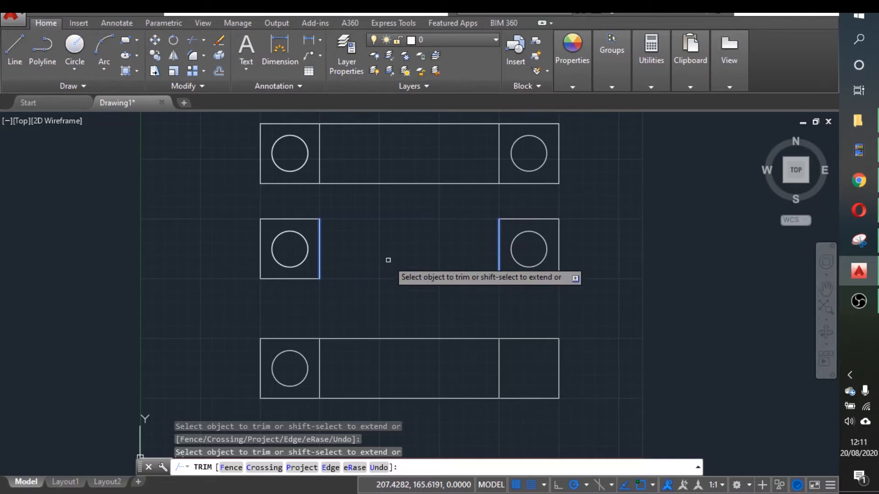
pyautogui.press('Escape')
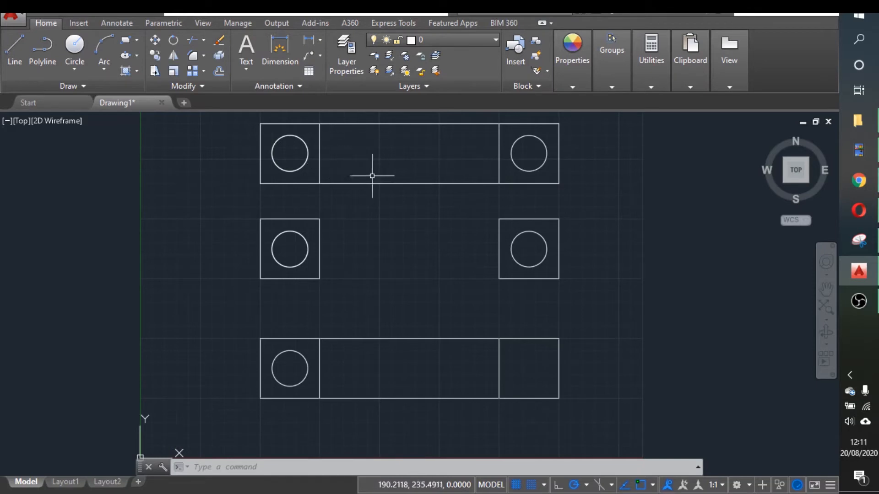
# Step: Break the top figure's bottom edge between its two inner vertical lines, specifying both line ends as first and second break points
pyautogui.write('BREAK')
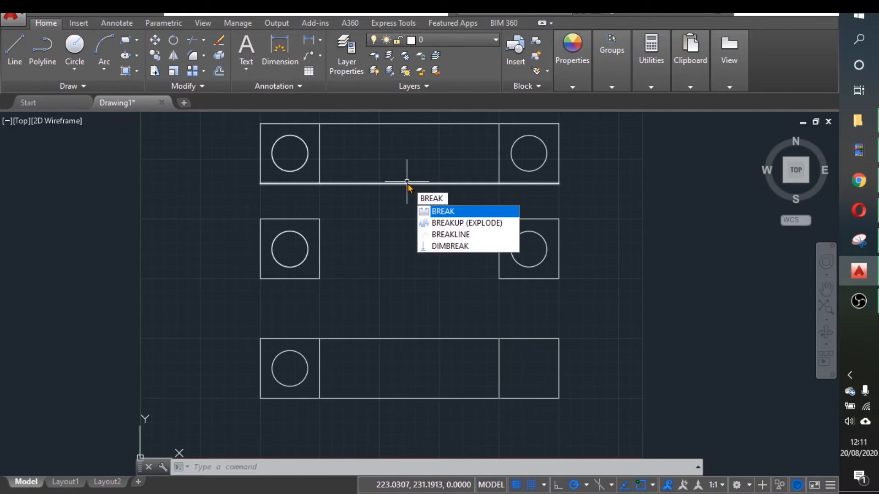
pyautogui.press('Return')
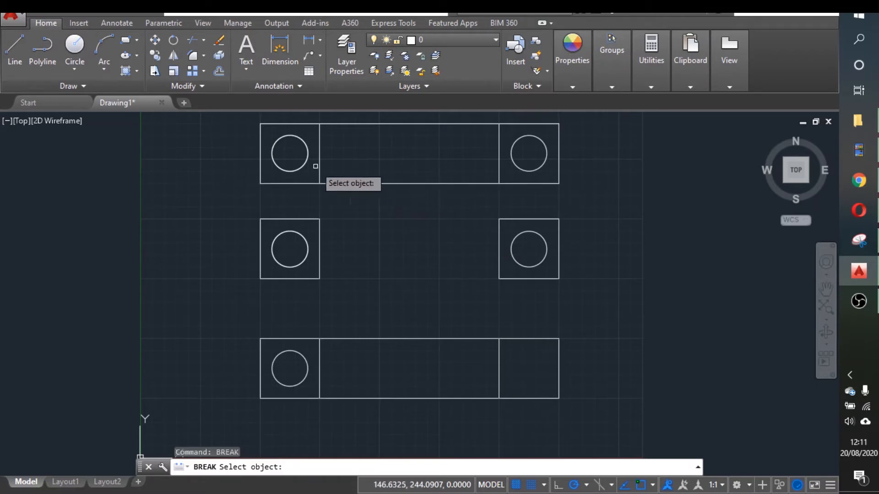
pyautogui.click(395, 184)
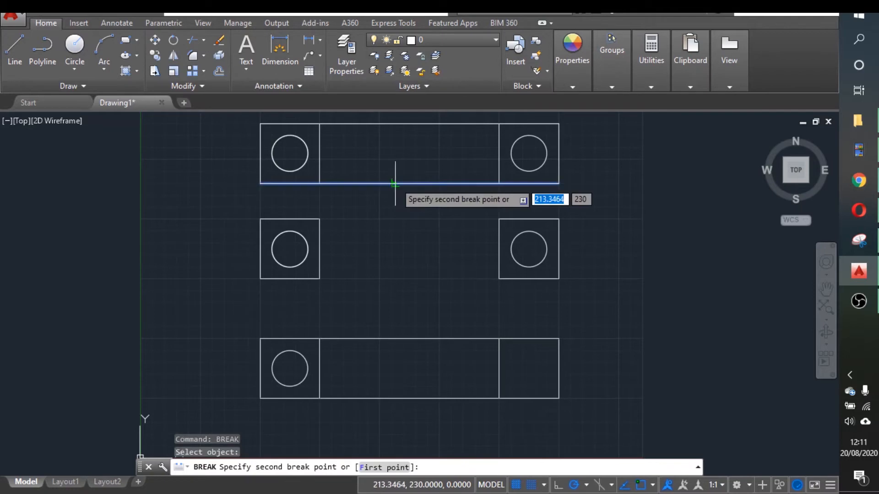
pyautogui.click(344, 242)
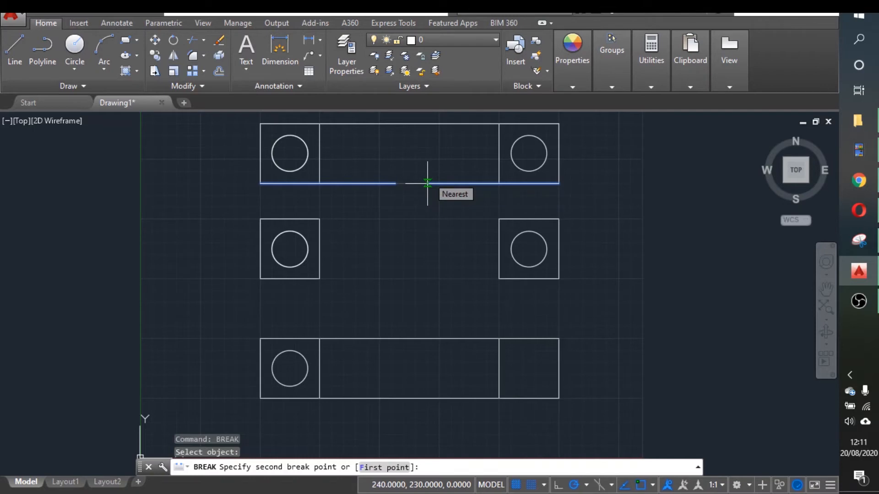
pyautogui.write('f')
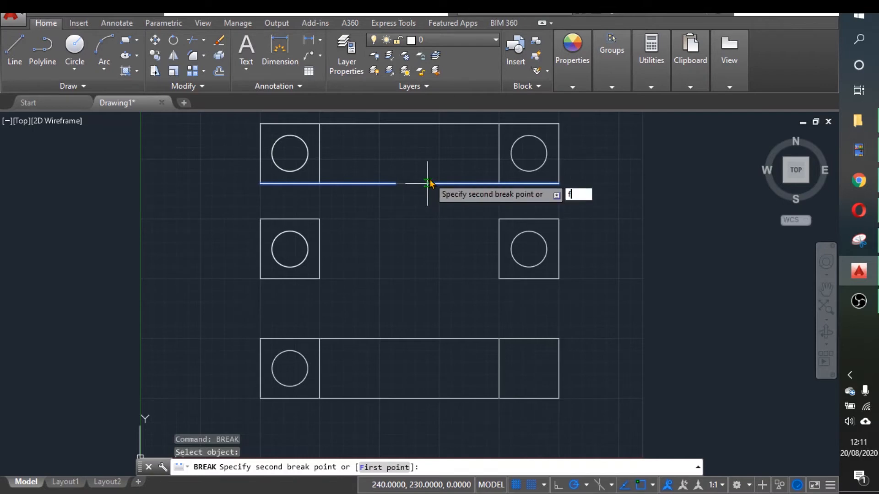
pyautogui.press('Return')
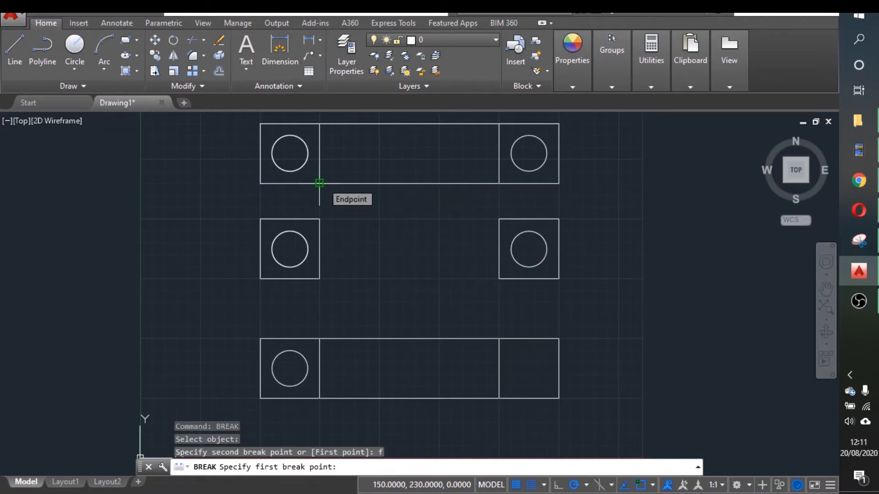
pyautogui.click(319, 183)
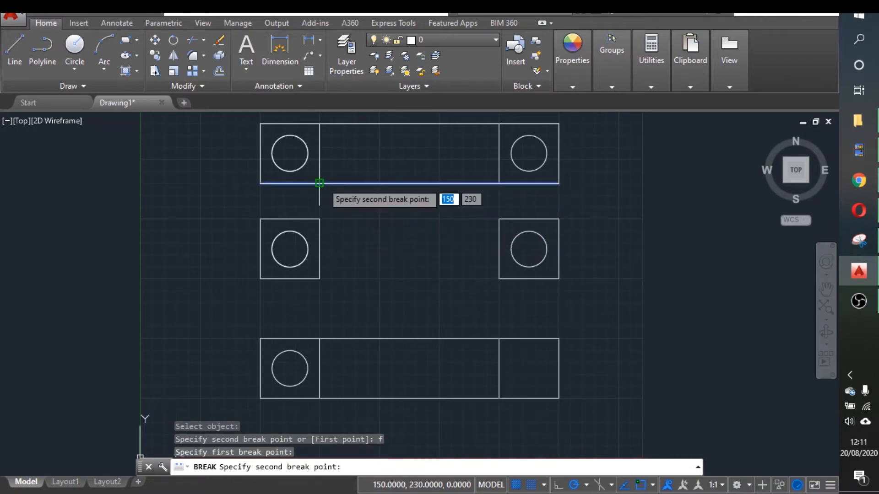
pyautogui.click(498, 183)
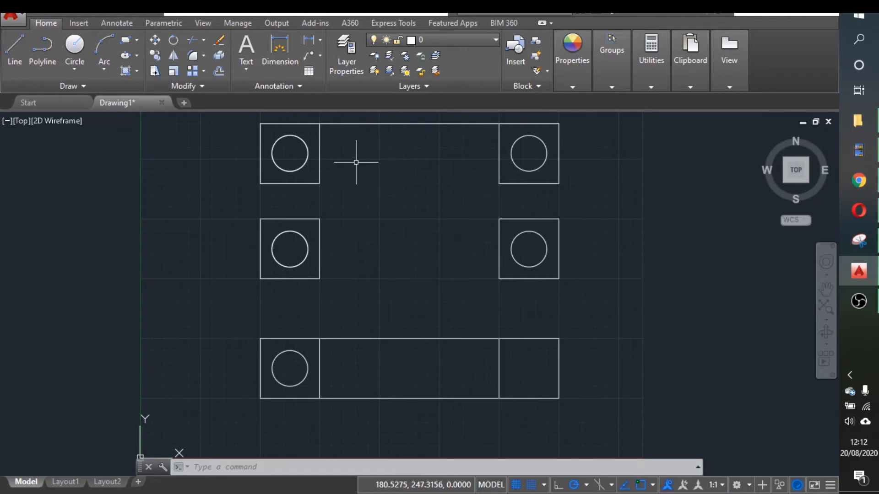
# Step: Break a 50-unit gap in the top figure's upper edge, starting at the left inner vertical line and running at 0 degrees
pyautogui.write('break')
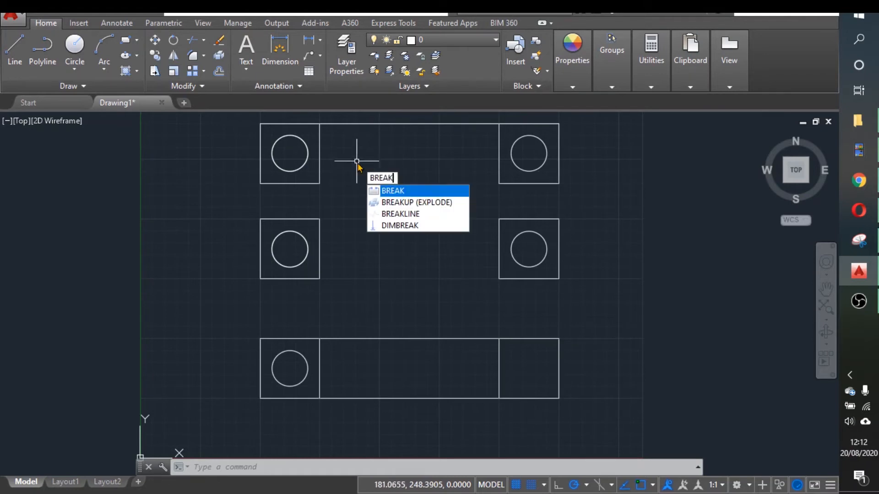
pyautogui.press('Return')
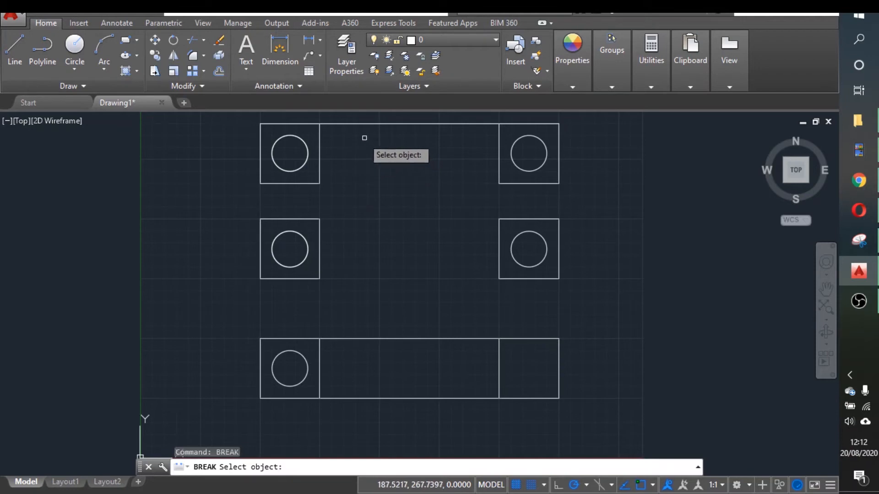
pyautogui.click(348, 124)
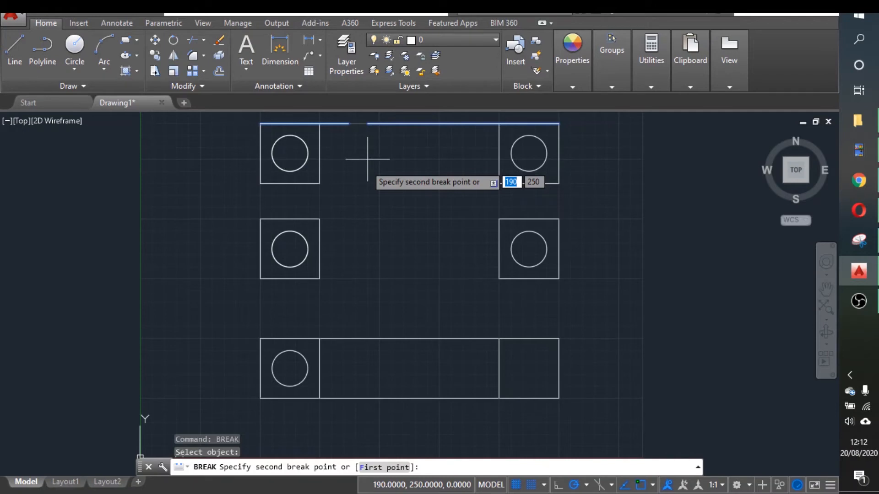
pyautogui.write('f')
pyautogui.press('Return')
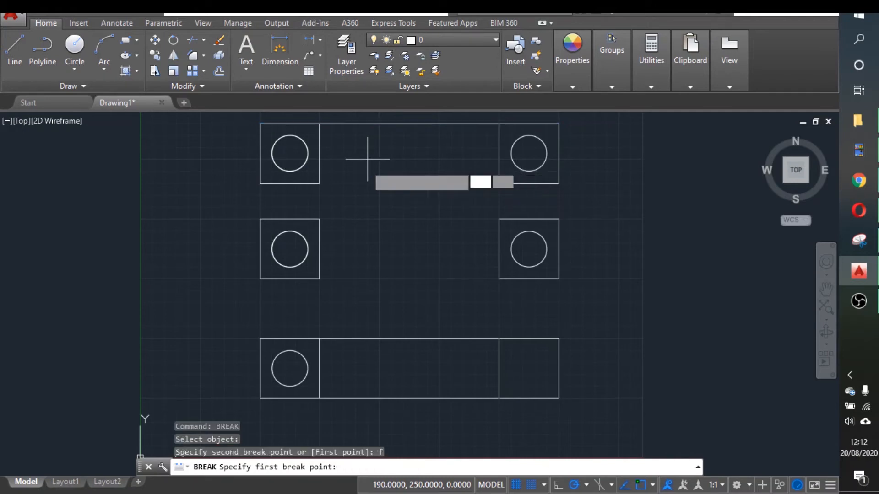
pyautogui.click(320, 123)
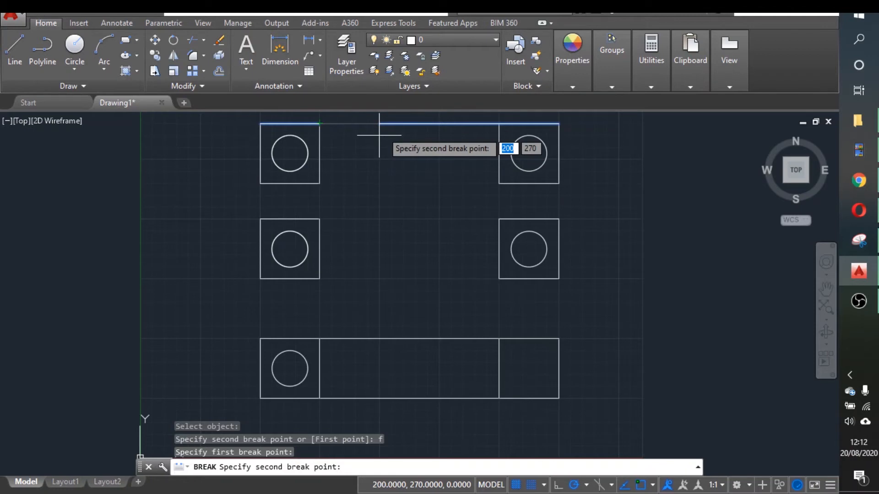
pyautogui.write('@')
pyautogui.write('50')
pyautogui.press('Tab')
pyautogui.write('0')
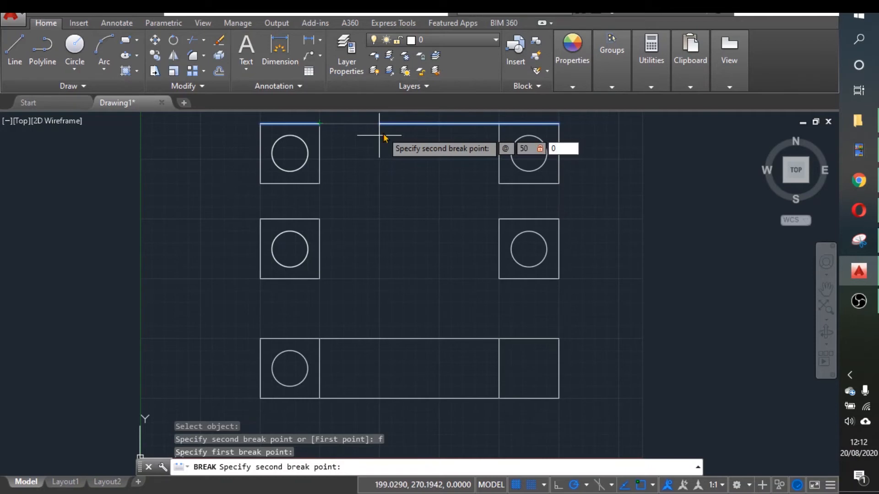
pyautogui.press('Return')
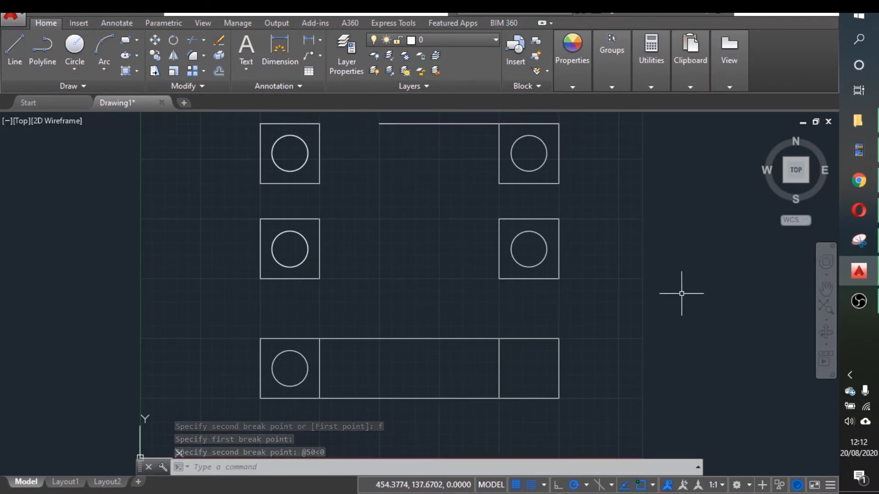
pyautogui.click(826, 288)
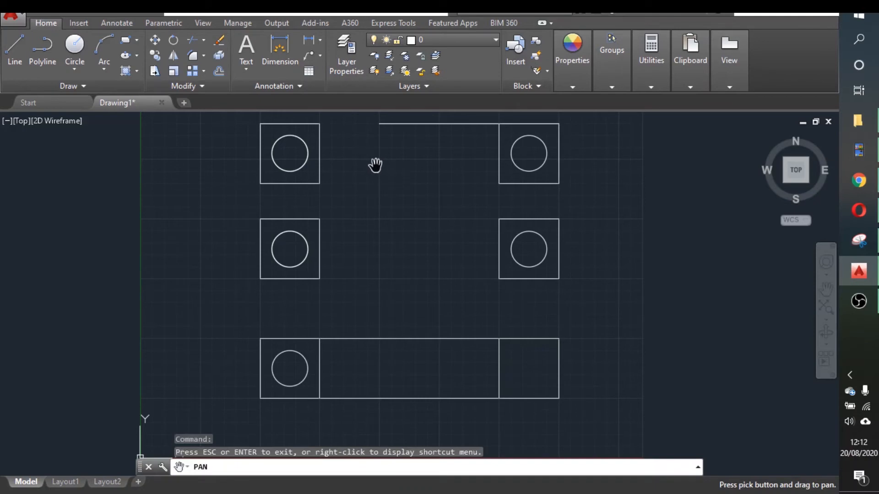
pyautogui.moveTo(376, 165); pyautogui.dragTo(381, 213)
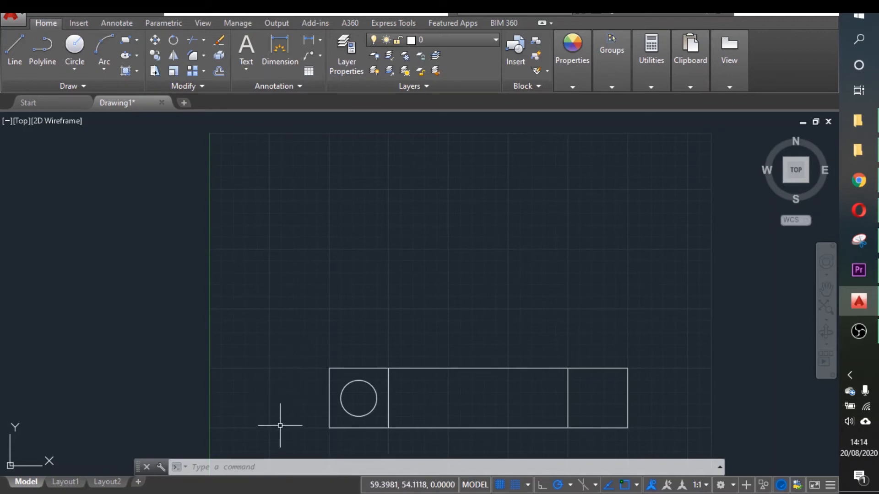
# Step: Rotate the whole rectangular figure with its circle by 90 degrees about its lower-left corner
pyautogui.write('ROTATE')
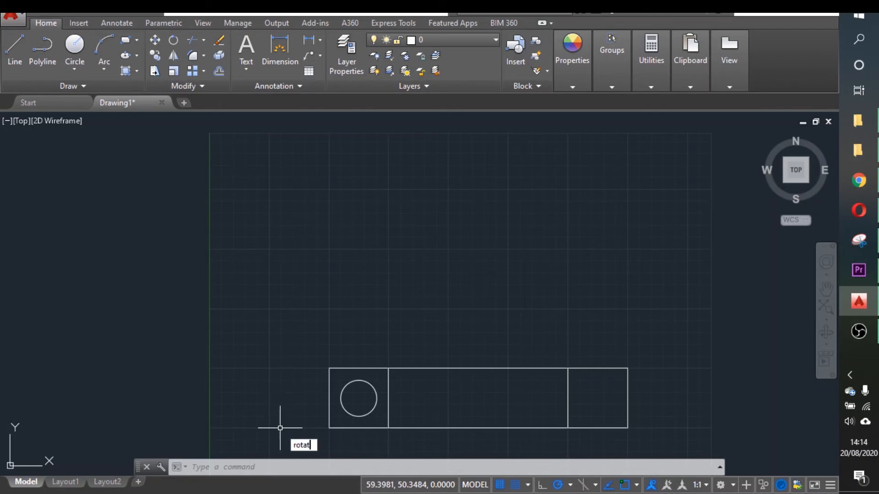
pyautogui.press('Return')
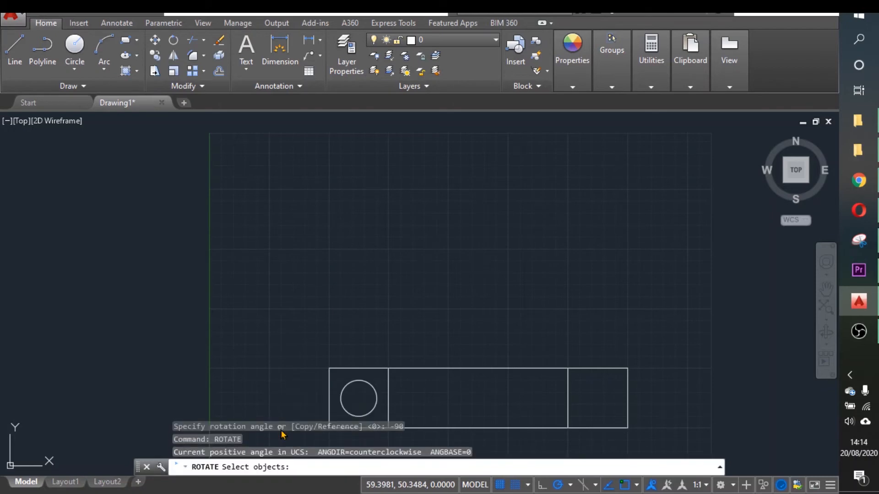
pyautogui.click(315, 347)
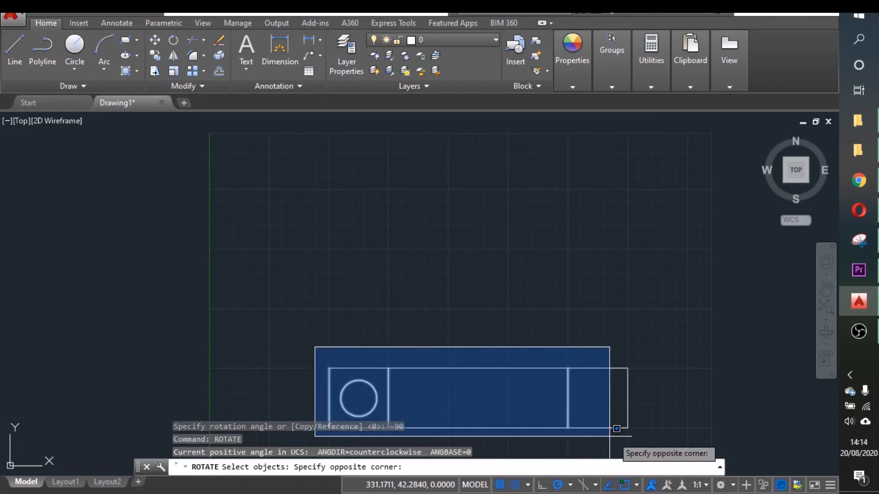
pyautogui.click(653, 441)
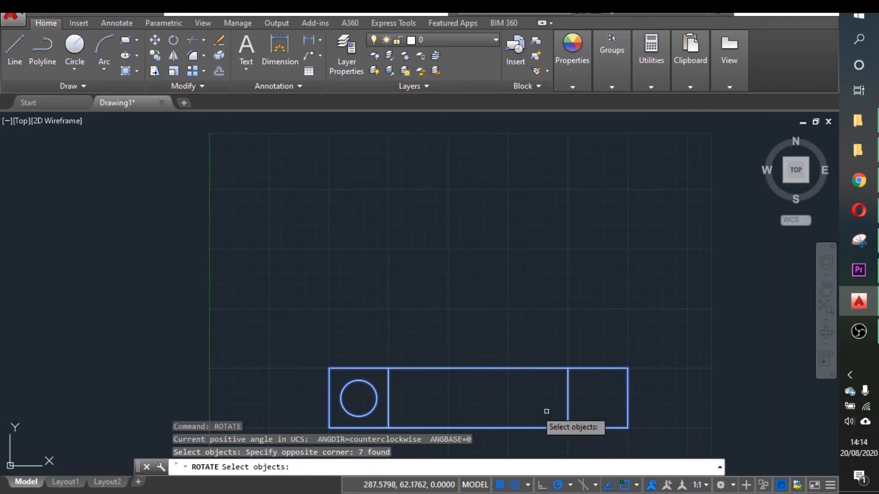
pyautogui.press('Return')
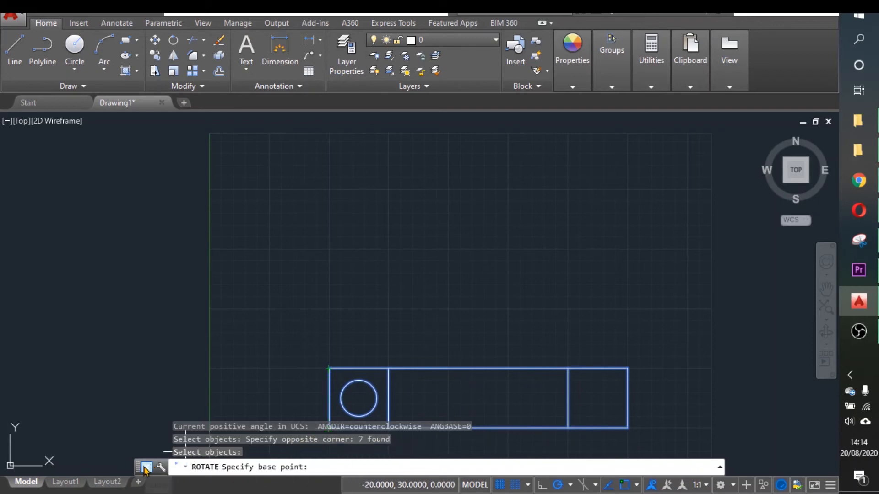
pyautogui.moveTo(138, 457); pyautogui.dragTo(140, 297)
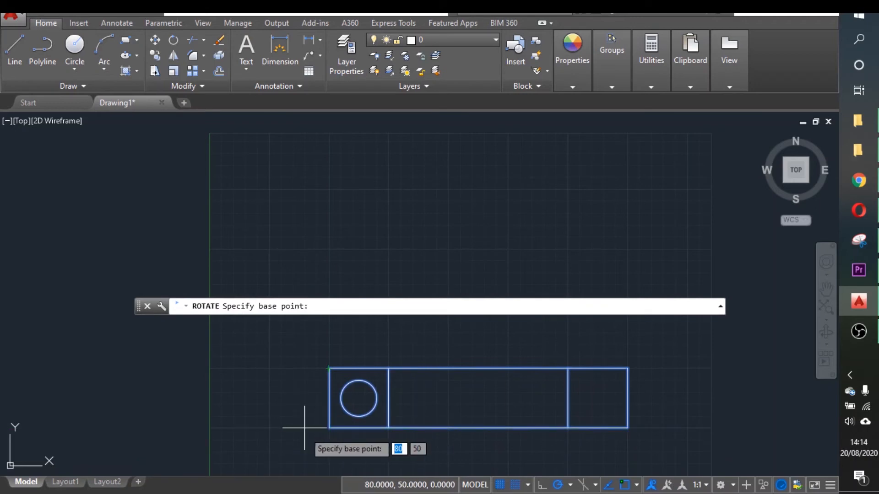
pyautogui.click(328, 428)
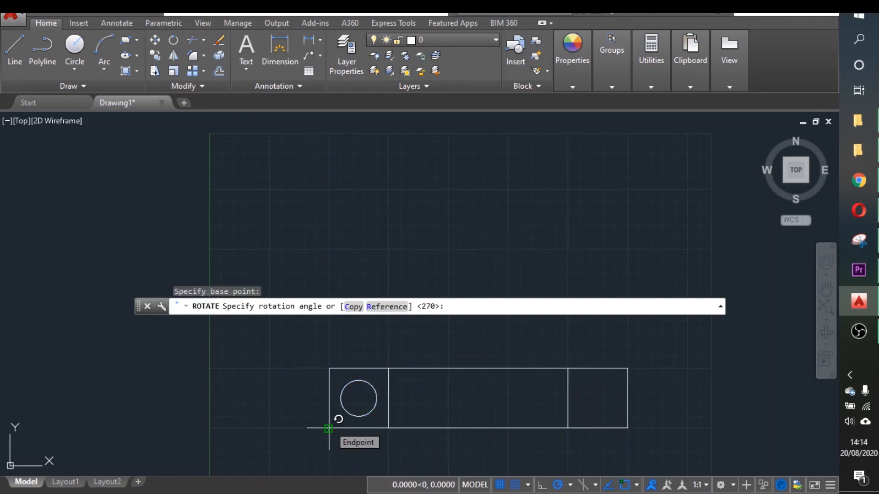
pyautogui.write('90')
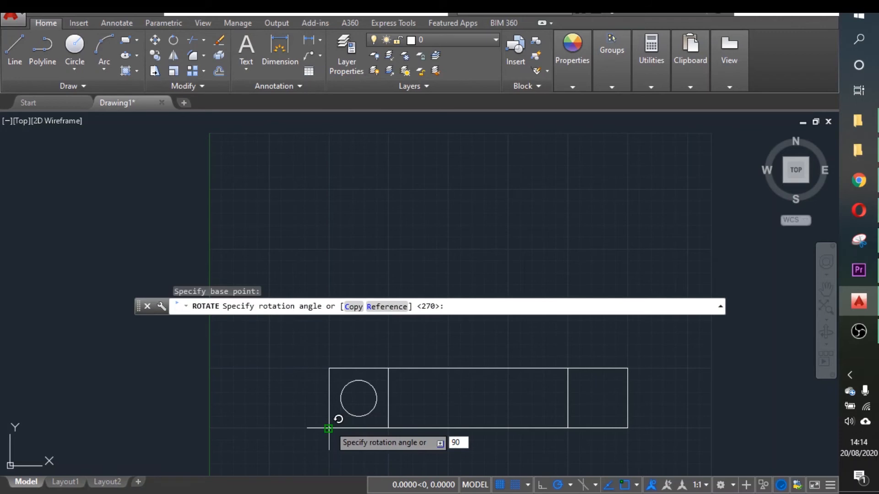
pyautogui.press('Return')
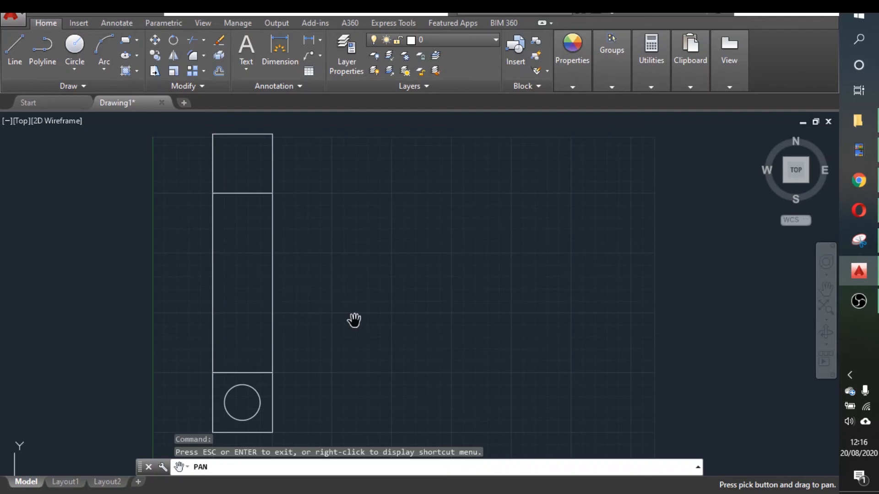
# Step: Scale the whole upright figure with its circle by a factor of 0.5, using its lower-right corner as base point
pyautogui.press('Escape')
pyautogui.write('SCAle')
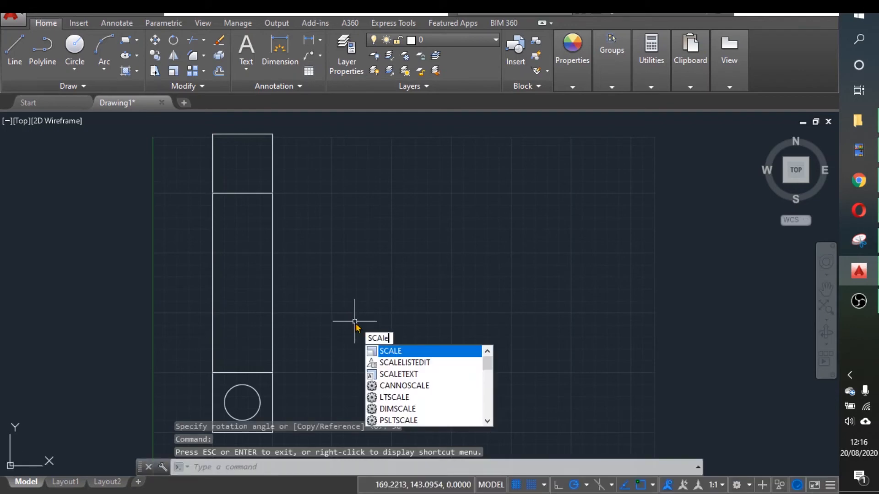
pyautogui.press('Return')
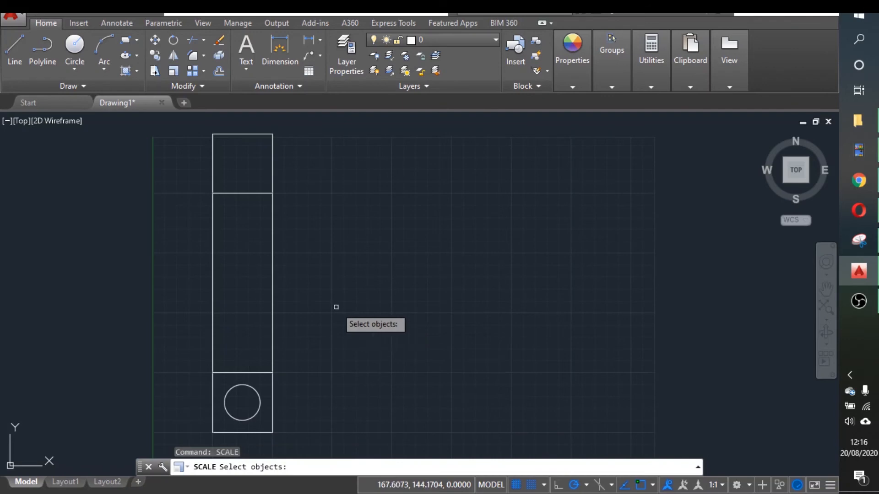
pyautogui.click(190, 123)
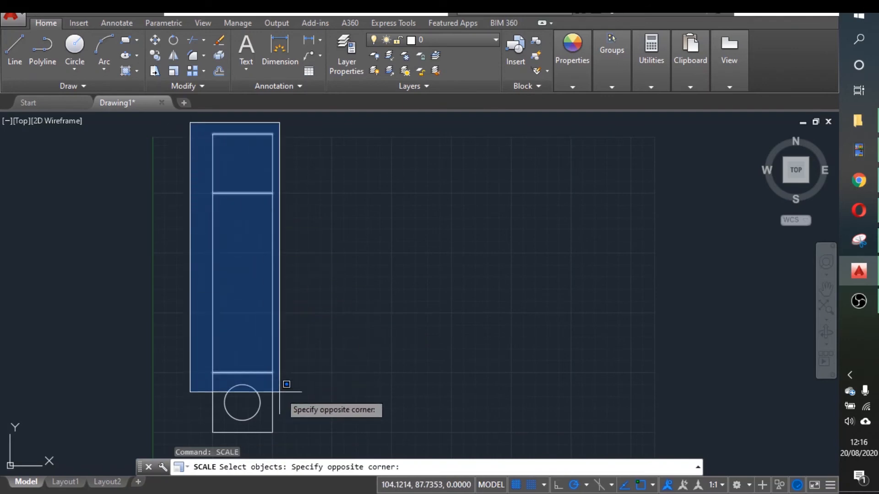
pyautogui.click(300, 431)
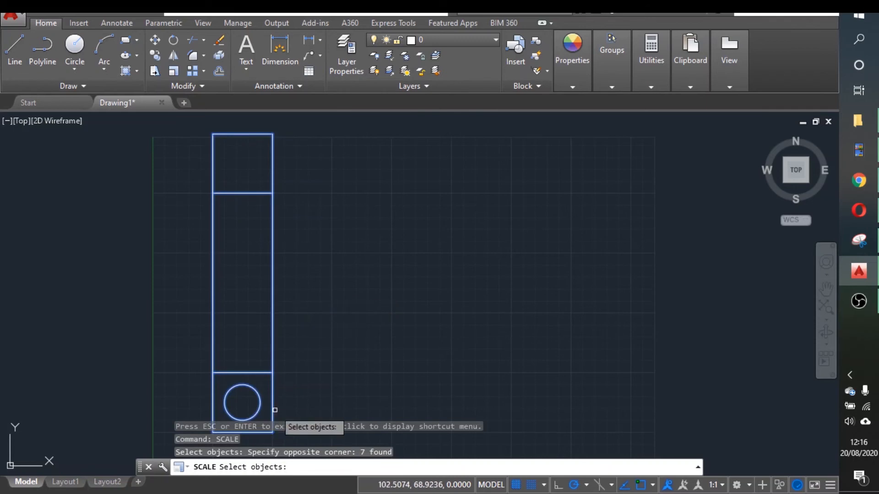
pyautogui.press('Return')
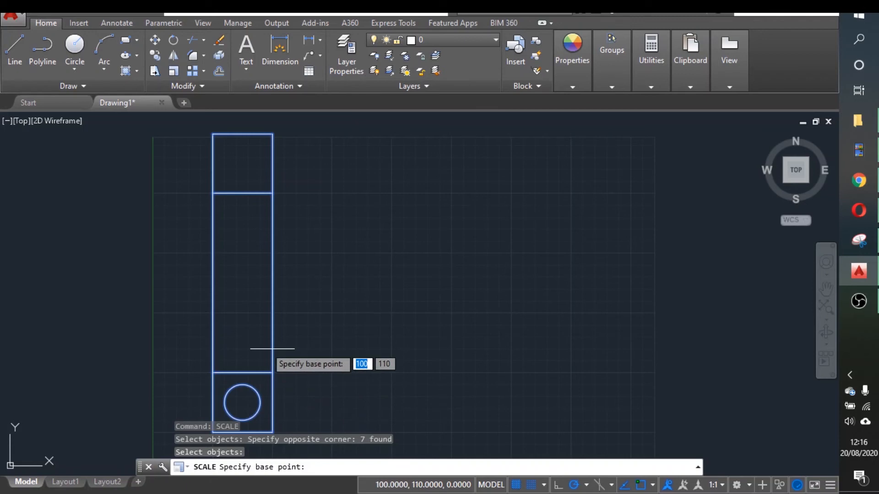
pyautogui.click(272, 431)
pyautogui.tripleClick(272, 432)
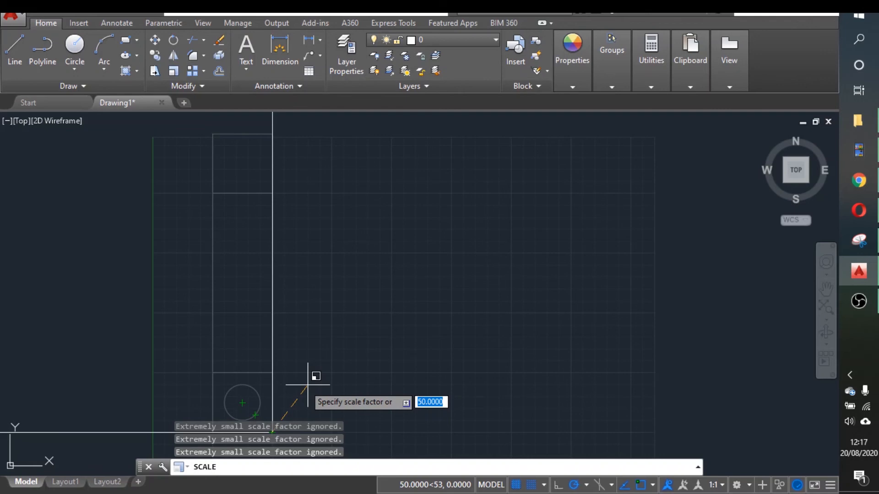
pyautogui.write('0.5')
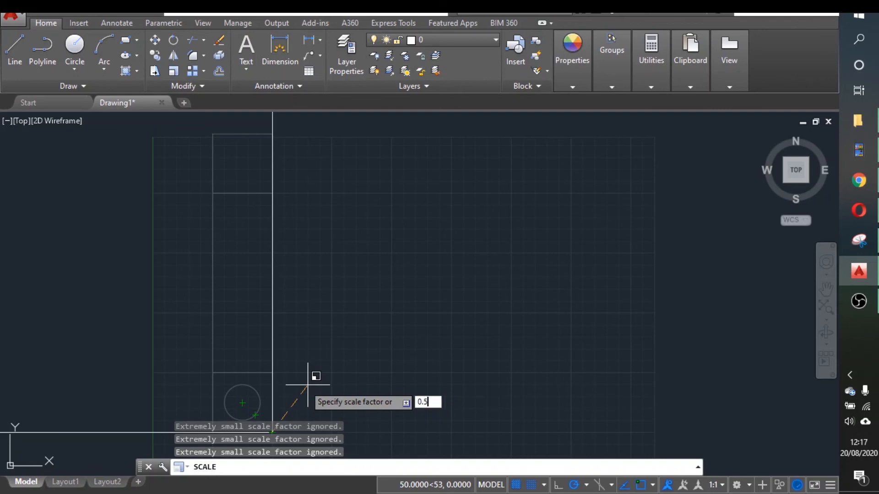
pyautogui.press('Return')
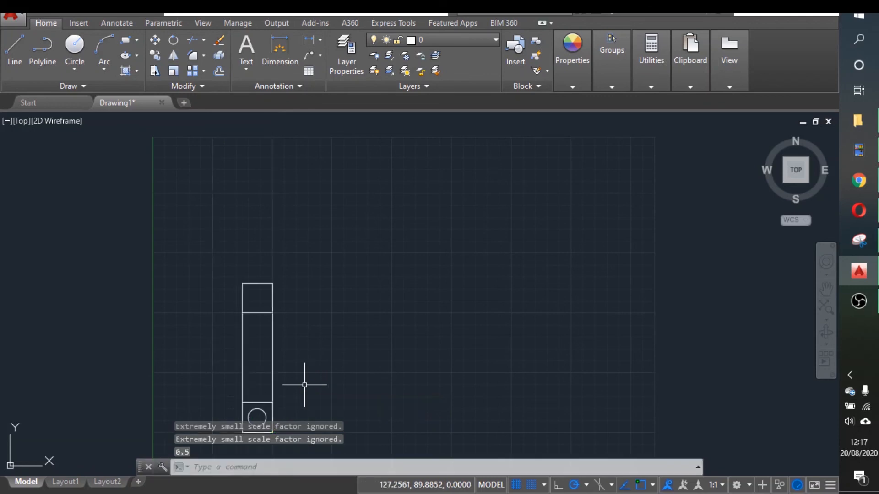
pyautogui.click(826, 288)
pyautogui.moveTo(389, 345); pyautogui.dragTo(451, 263)
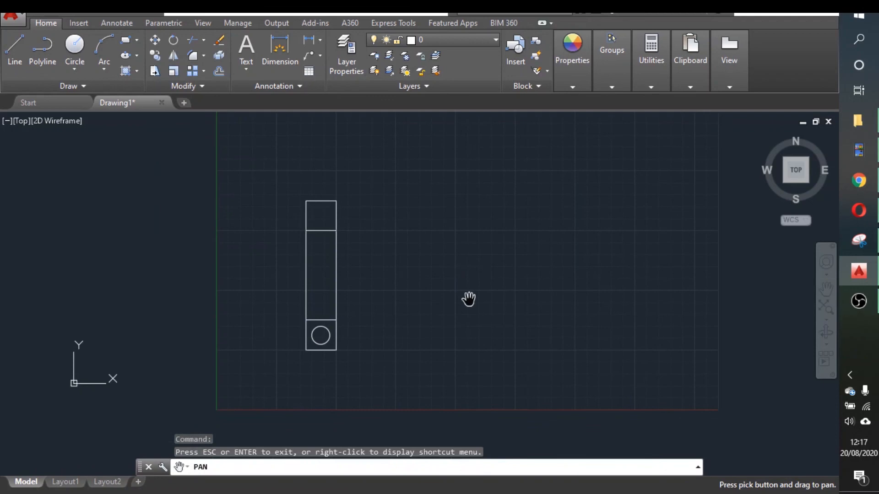